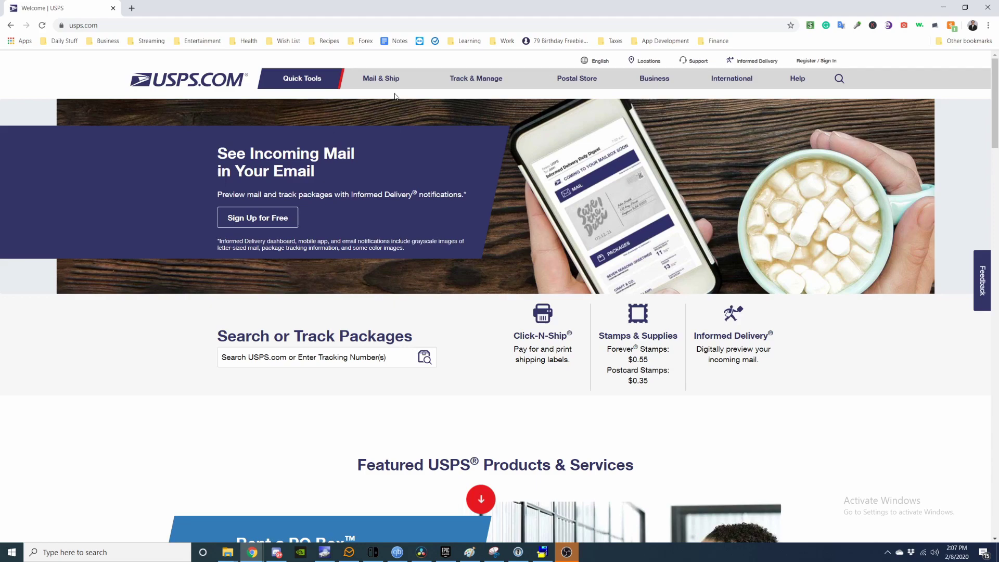
Open Click-N-Ship from the Mail & Ship menu to reach its sign-in page
mouse_move(391, 83)
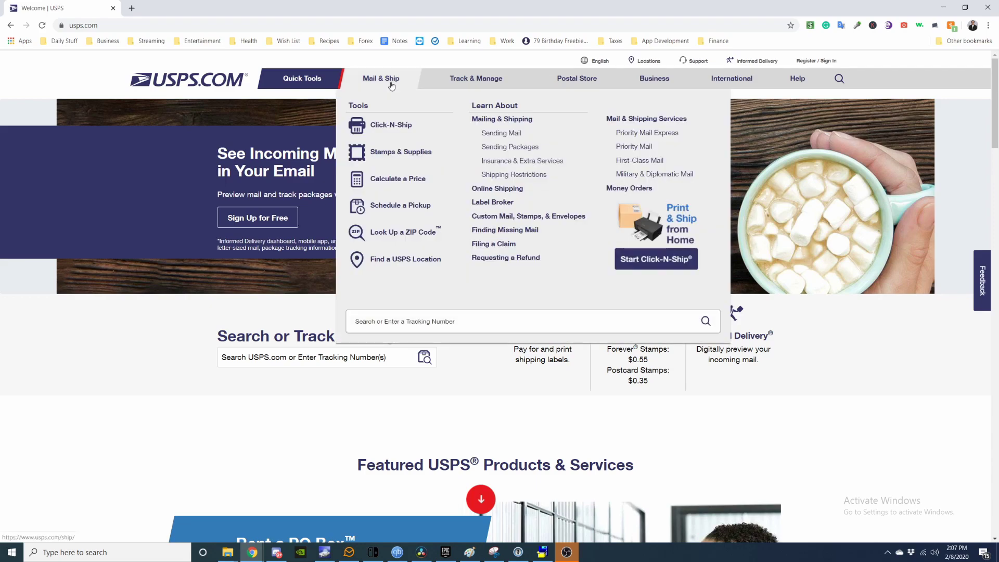
left_click(391, 126)
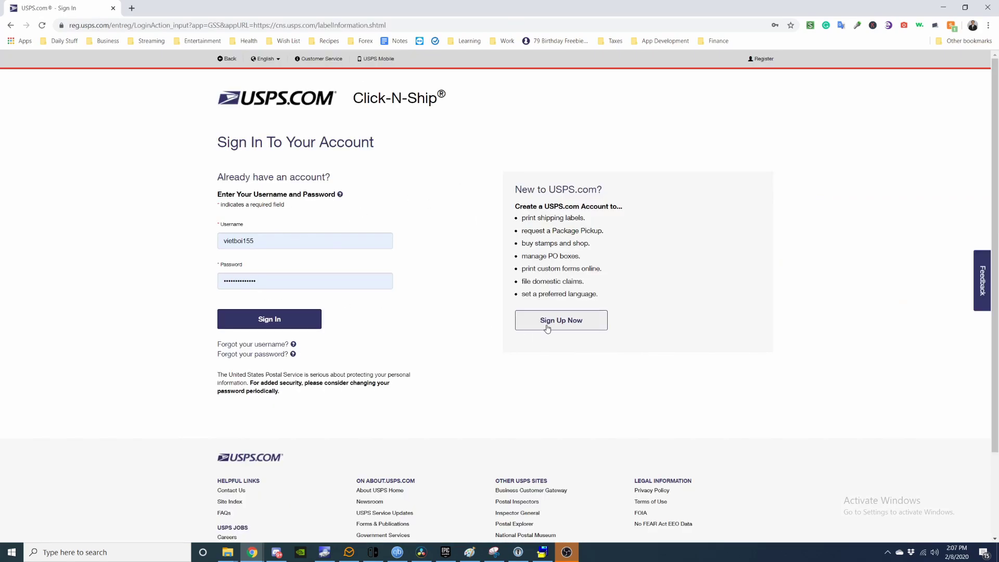
left_click(295, 326)
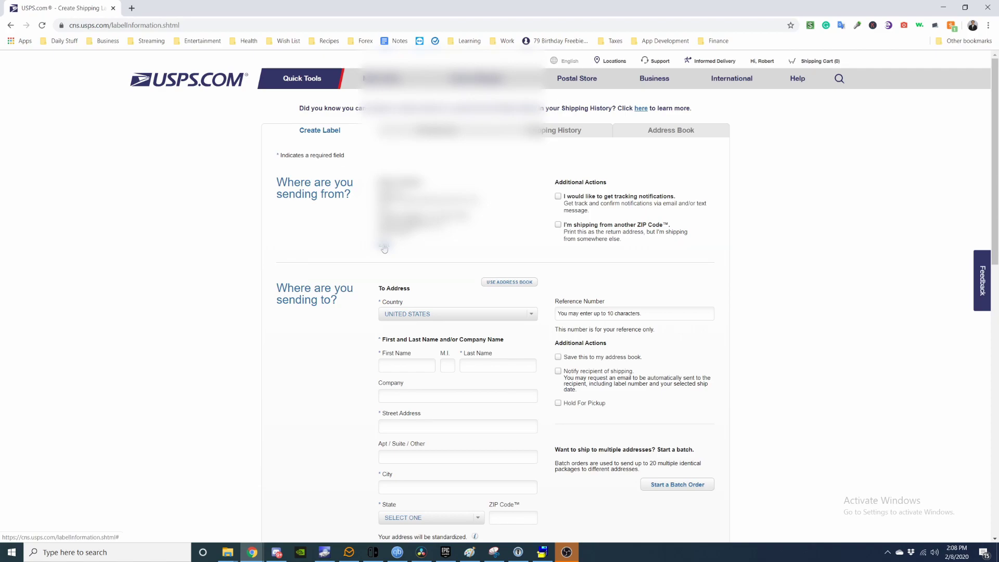
scroll(580, 390, "down", 3)
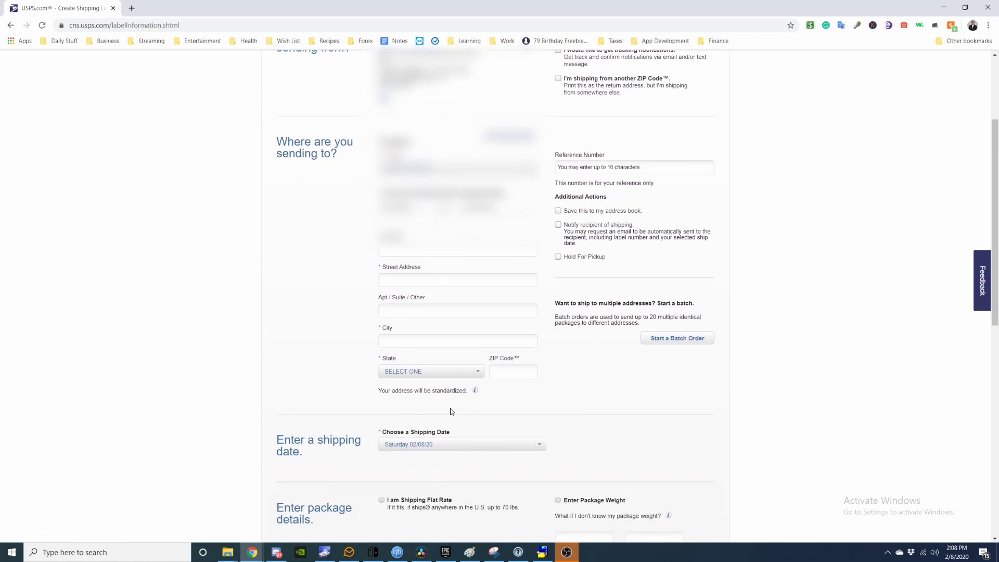
scroll(451, 412, "down", 2)
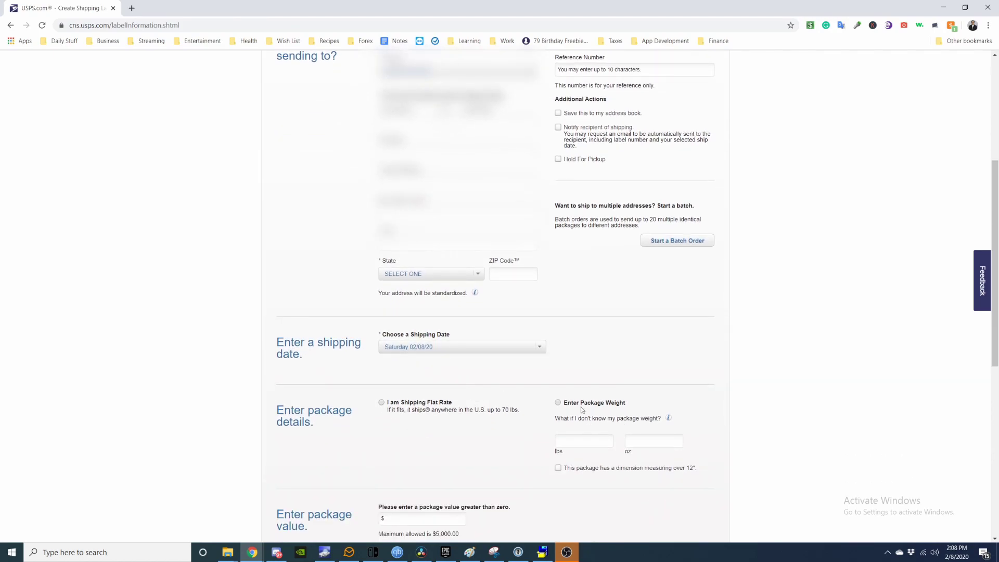
scroll(555, 405, "down", 1)
scroll(556, 406, "down", 1)
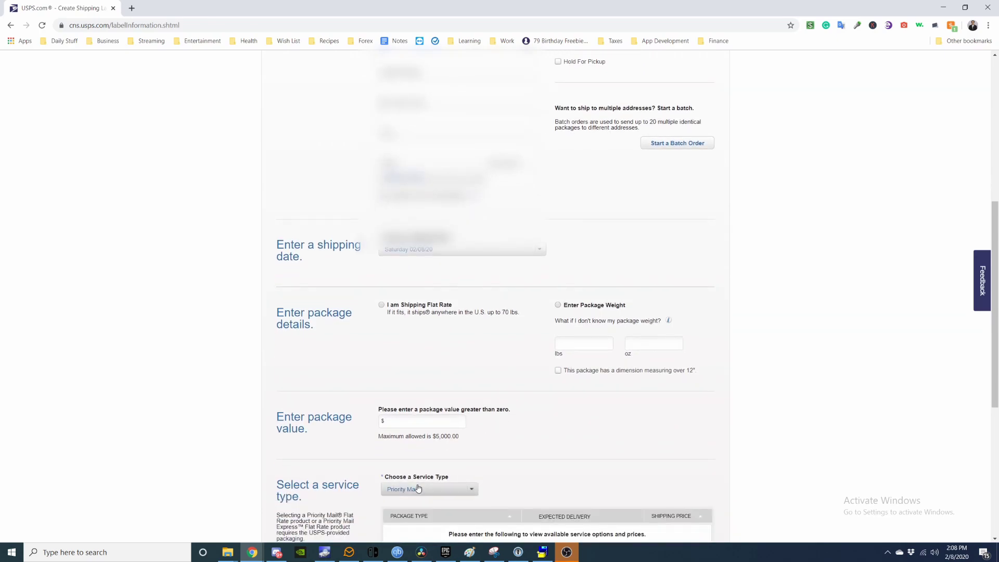
scroll(452, 419, "down", 2)
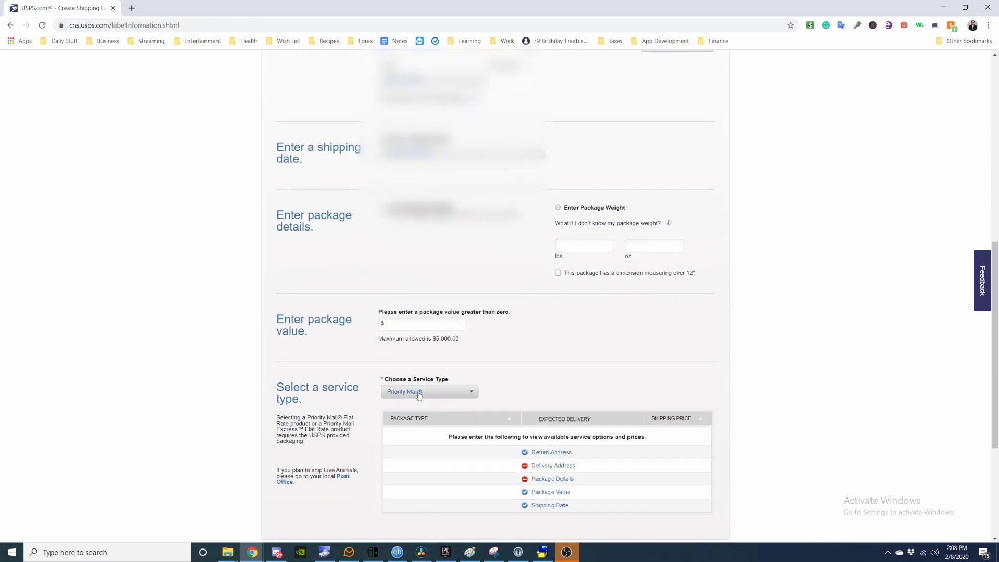
scroll(427, 397, "up", 6)
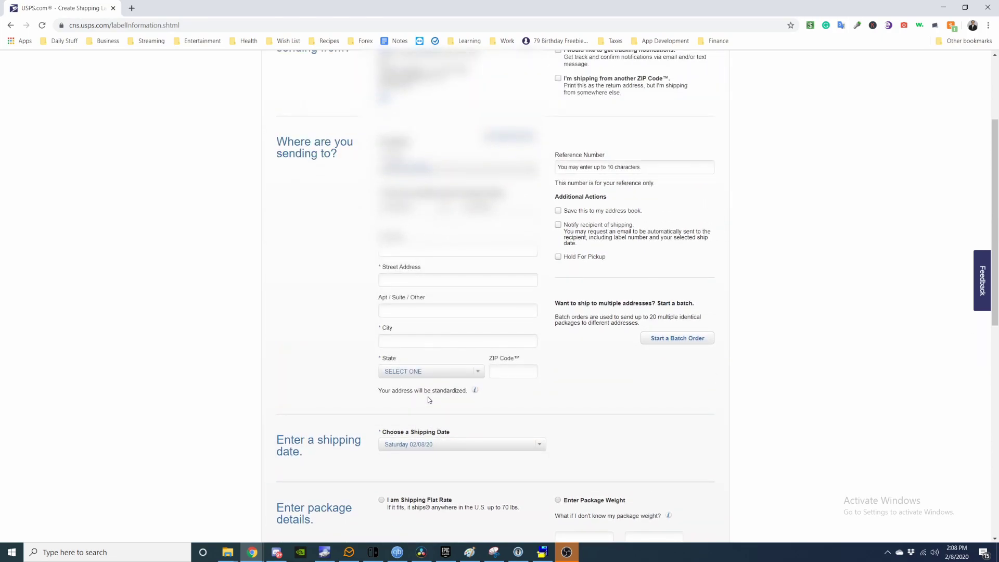
scroll(428, 399, "down", 1)
scroll(508, 408, "down", 5)
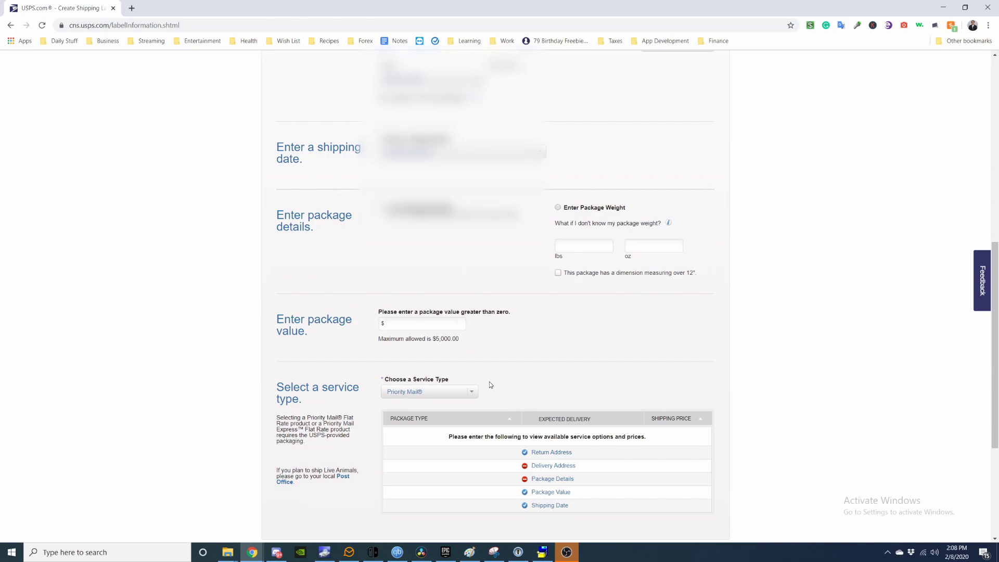
scroll(601, 319, "up", 5)
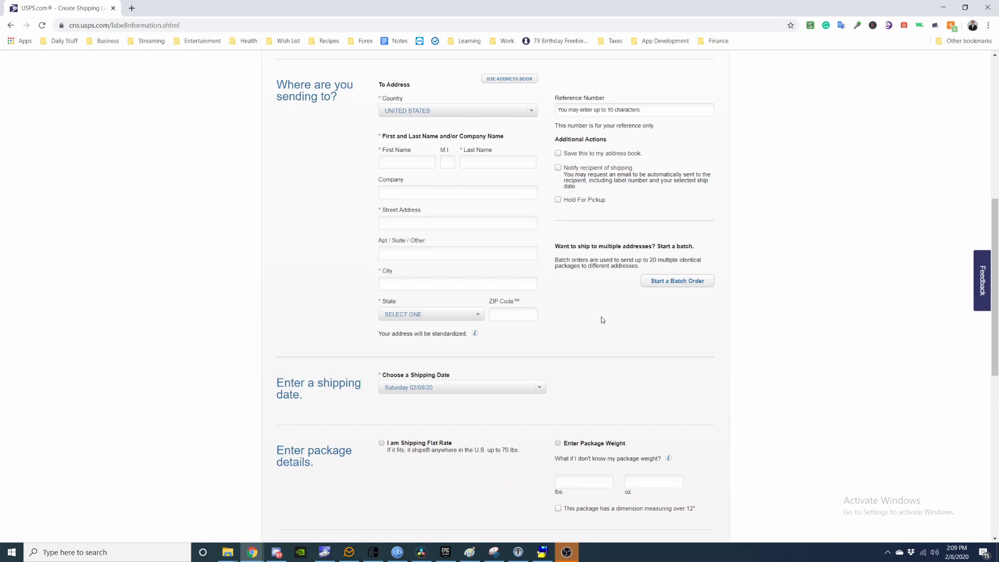
Enter National Passport Processing Center, its P.O. box line and city Irving as the delivery address
left_click(408, 162)
left_click(464, 145)
left_click(422, 193)
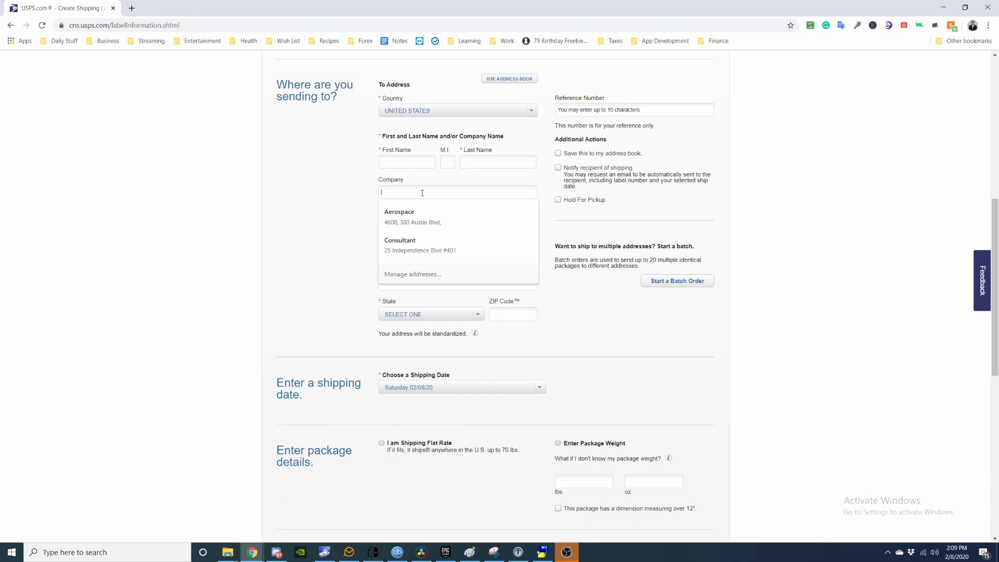
type("Nationa")
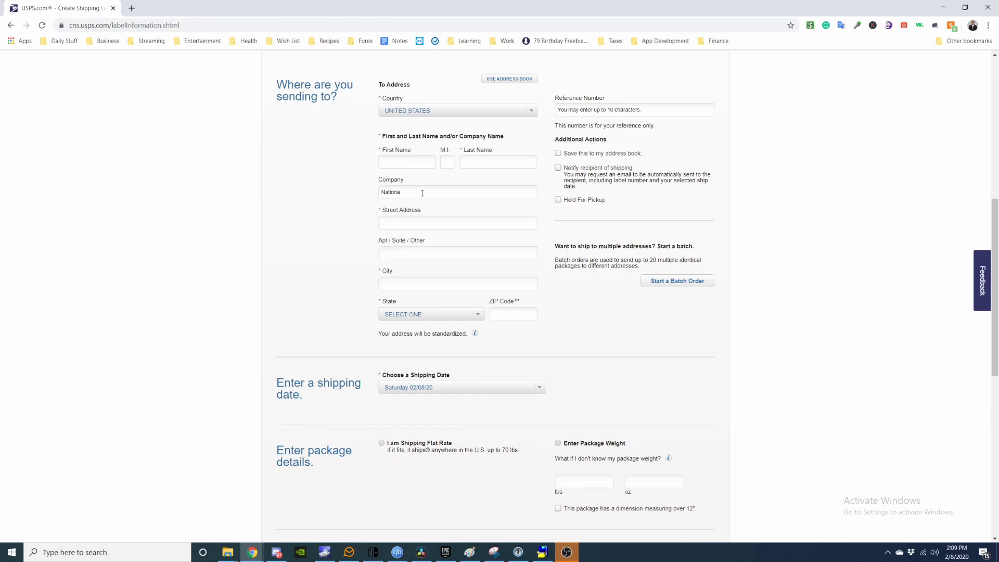
type("l Passport Pro")
type("cessing Center")
type("P O")
type(".O")
type(". Box")
type(" 640155")
type("Irving")
Set the recipient's state to TX - Texas and the ZIP code to 75064
left_click(424, 315)
scroll(426, 364, "down", 8)
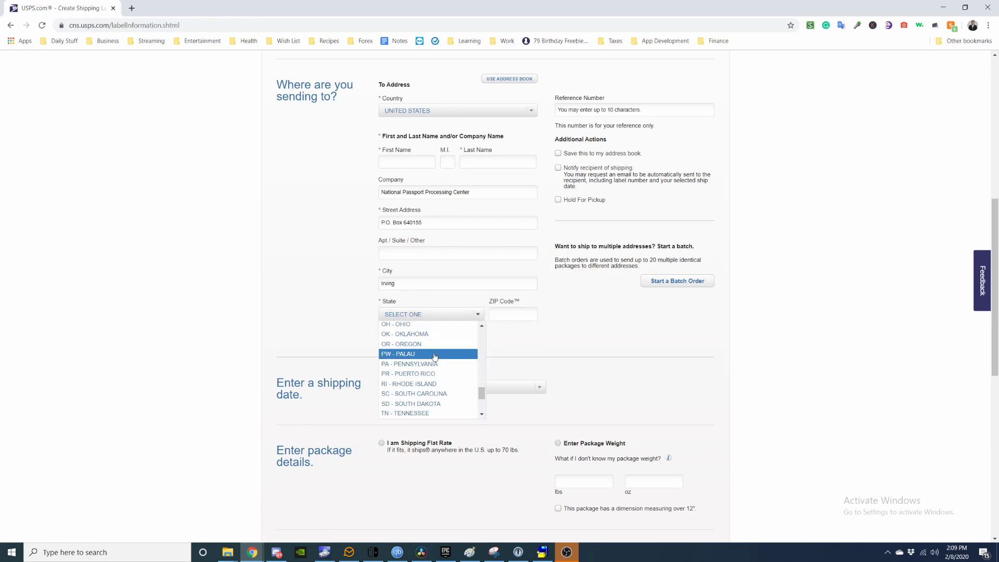
scroll(453, 398, "down", 2)
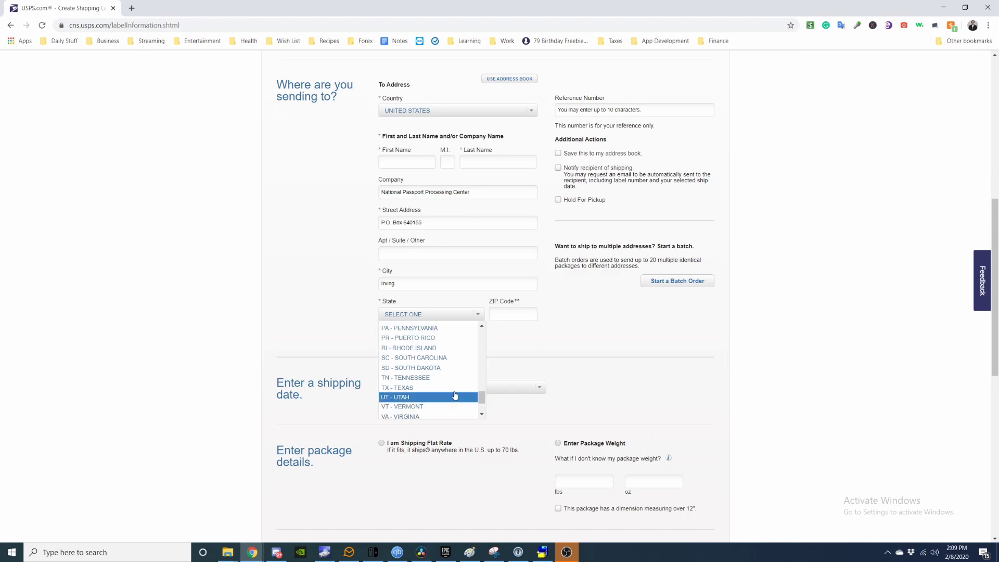
left_click(457, 387)
left_click(502, 318)
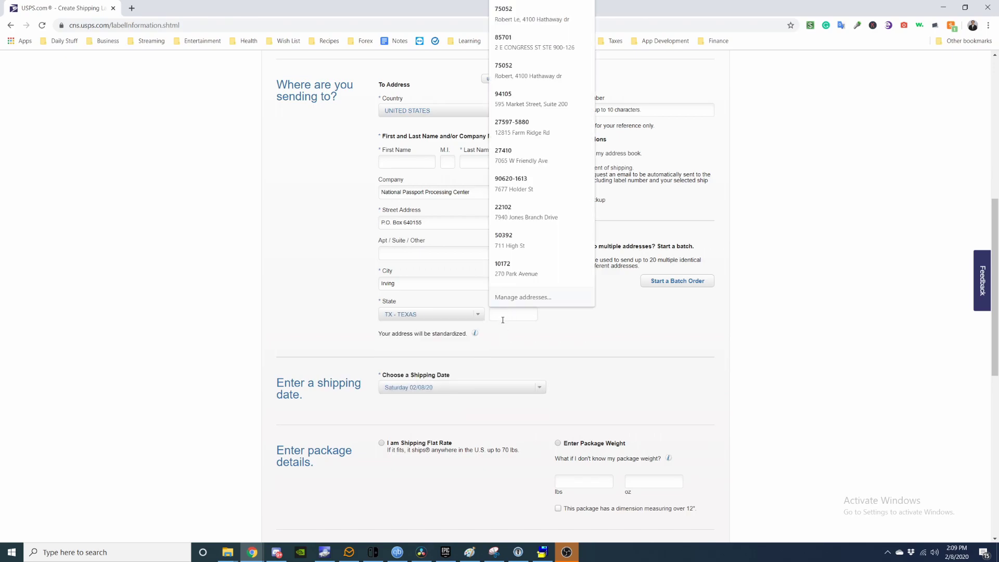
type("75064")
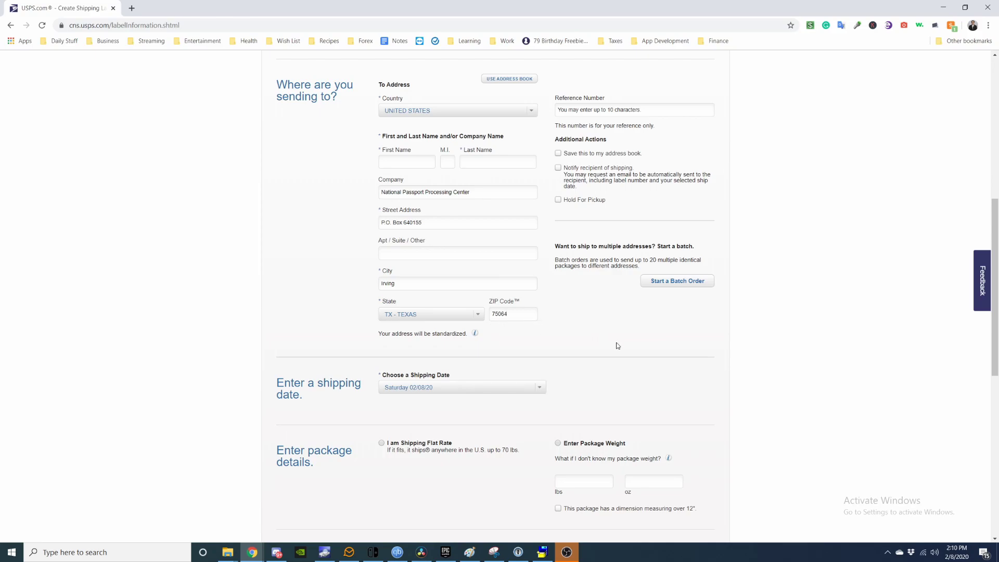
scroll(585, 323, "down", 3)
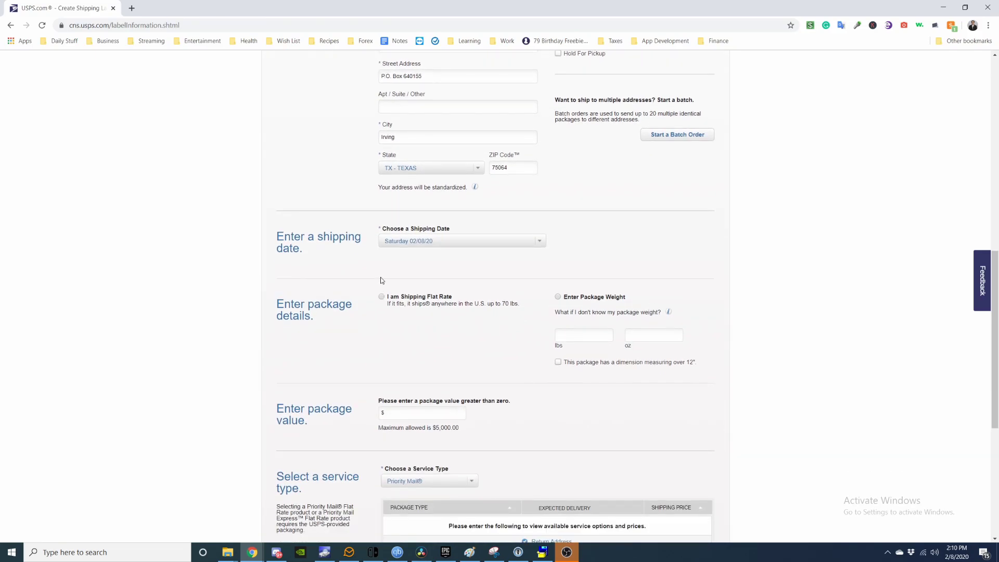
Mark the package as shipping flat rate and keep Priority Mail as the service type
scroll(380, 283, "down", 1)
left_click(382, 249)
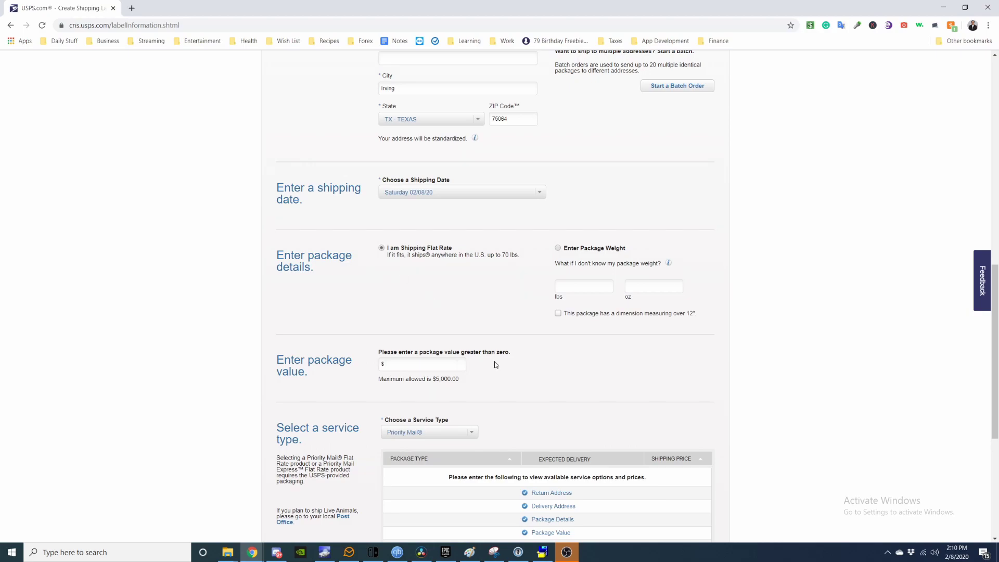
scroll(520, 342, "down", 2)
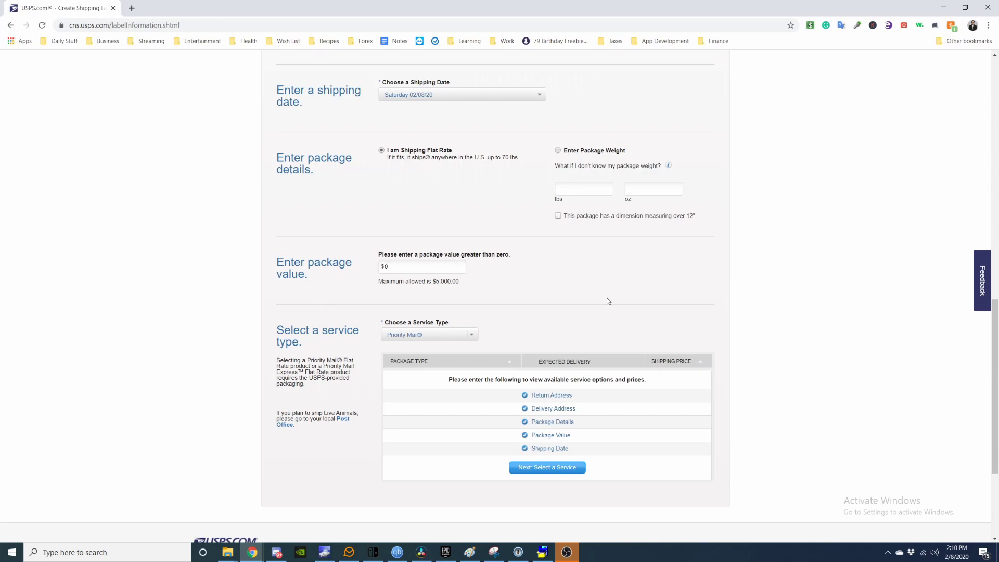
scroll(612, 294, "down", 2)
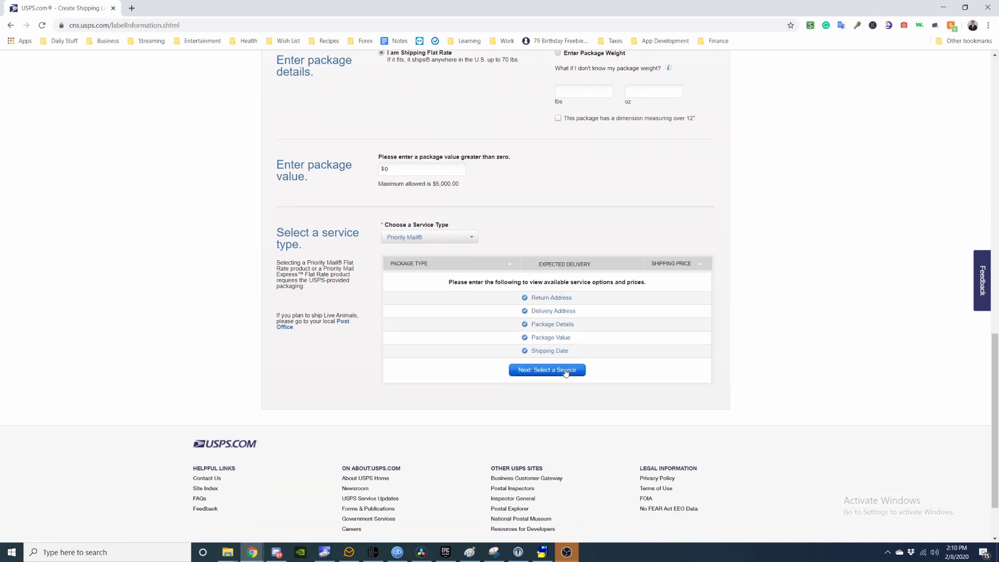
left_click(463, 238)
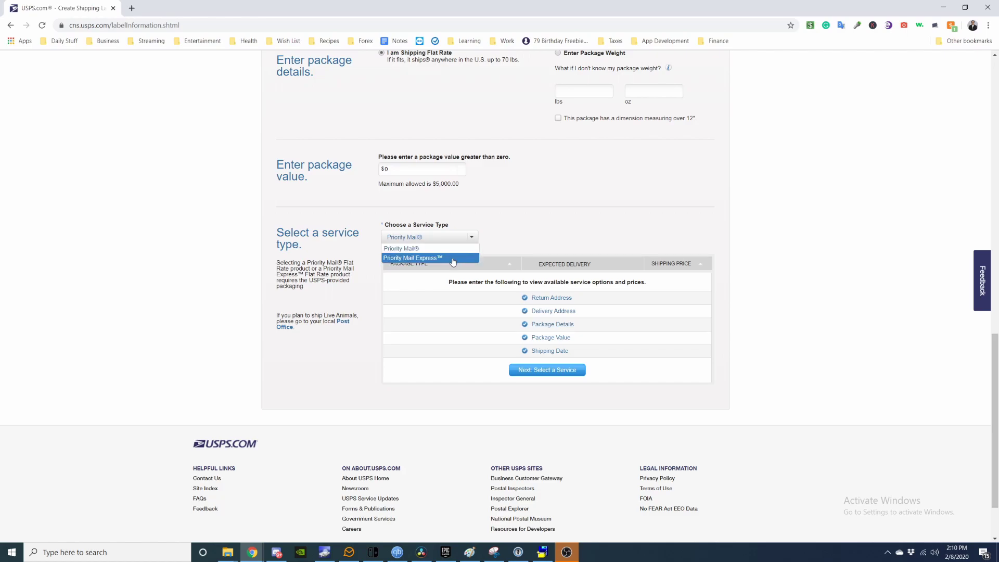
left_click(456, 251)
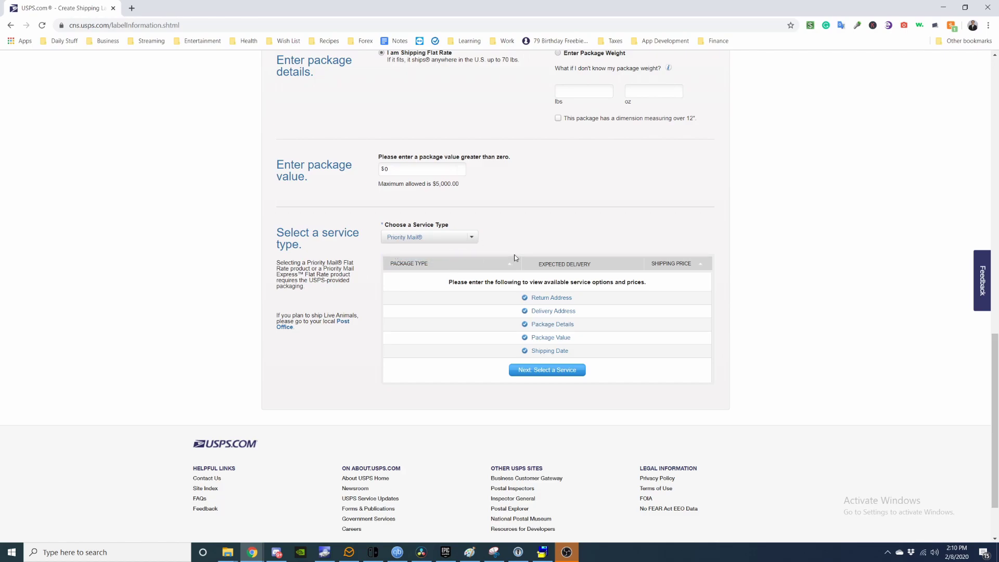
Request the available services and prices for the flat-rate package
left_click(539, 375)
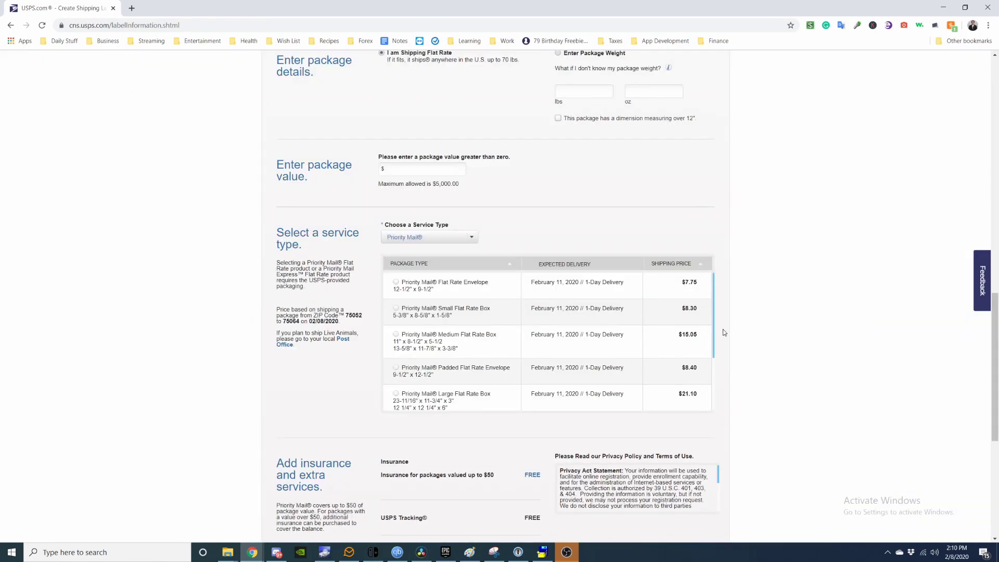
mouse_move(715, 336)
left_mouse_down()
mouse_move(714, 398)
mouse_move(715, 333)
left_mouse_up()
scroll(714, 333, "up", 2)
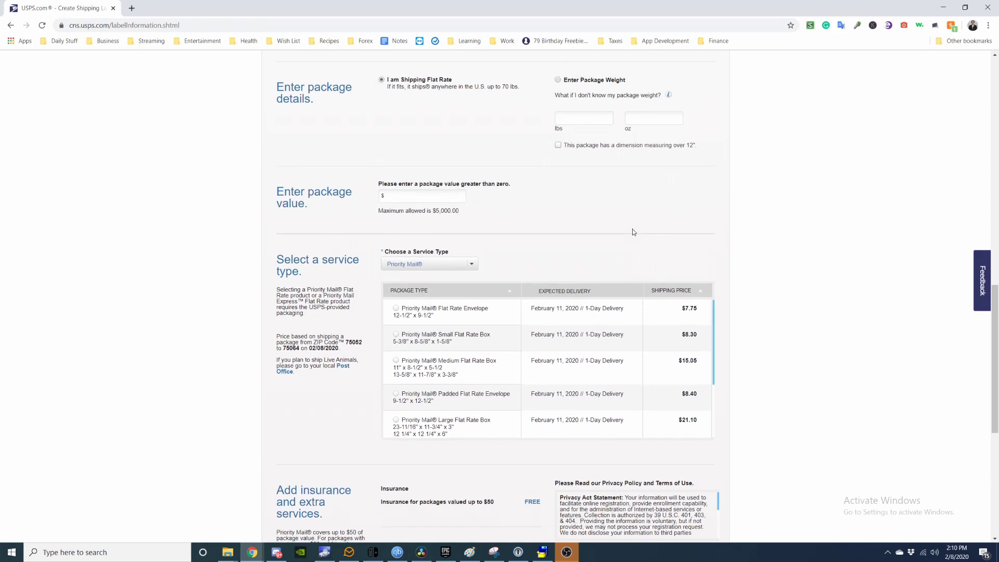
scroll(631, 230, "up", 2)
Switch to package weight, enter 1 lb, and recalculate the Priority Mail rates
left_click(558, 151)
left_click(590, 190)
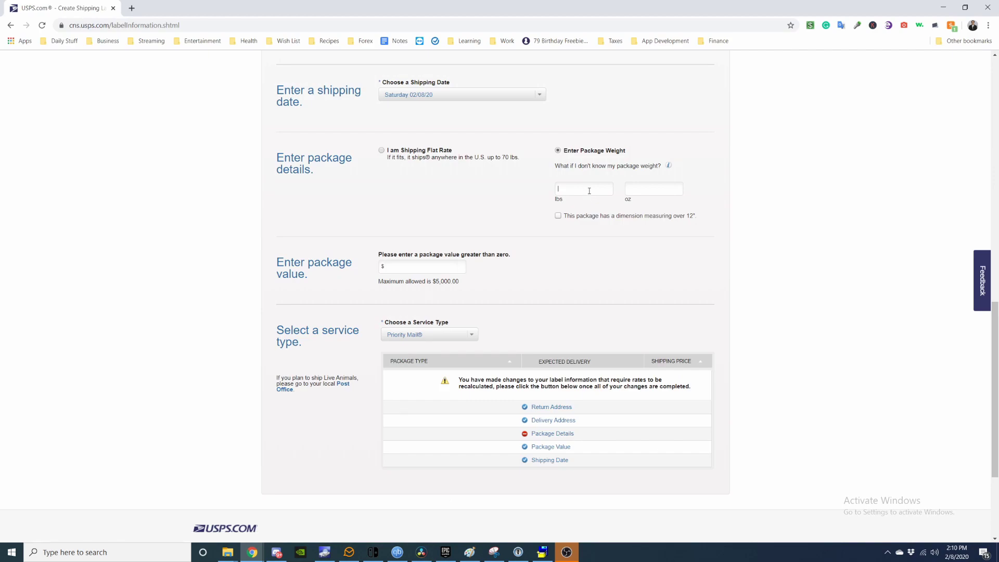
type("1")
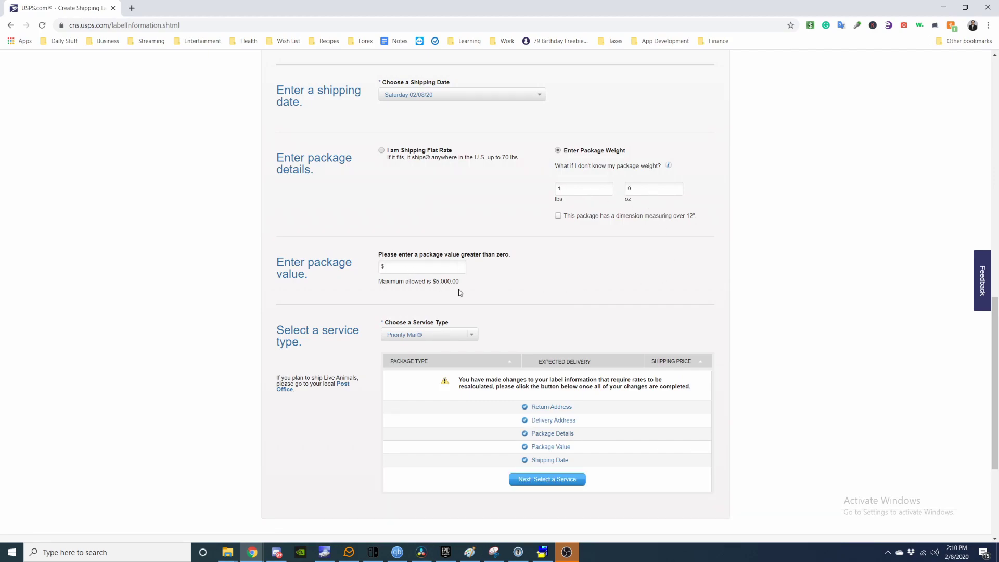
left_click(425, 268)
left_click(565, 478)
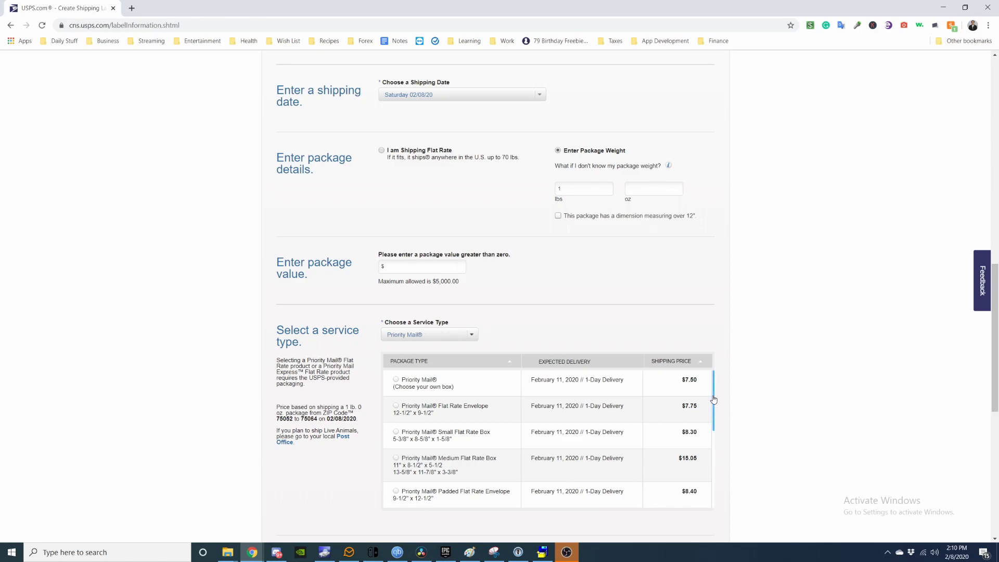
mouse_move(713, 399)
left_mouse_down()
mouse_move(712, 473)
mouse_move(722, 386)
left_mouse_up()
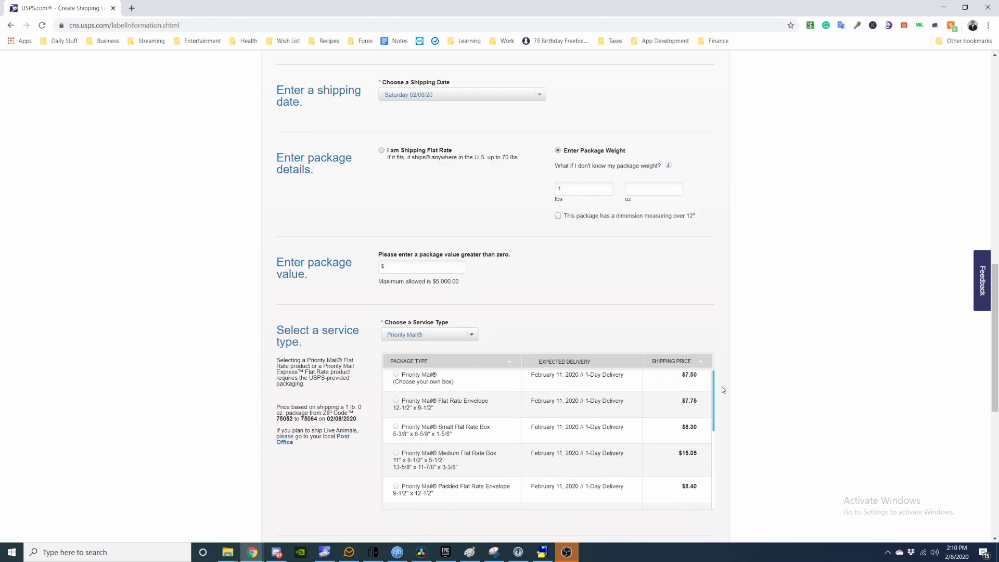
Choose Priority Mail in your own box at $7.50 and review the $7.50 label summary
left_click(400, 386)
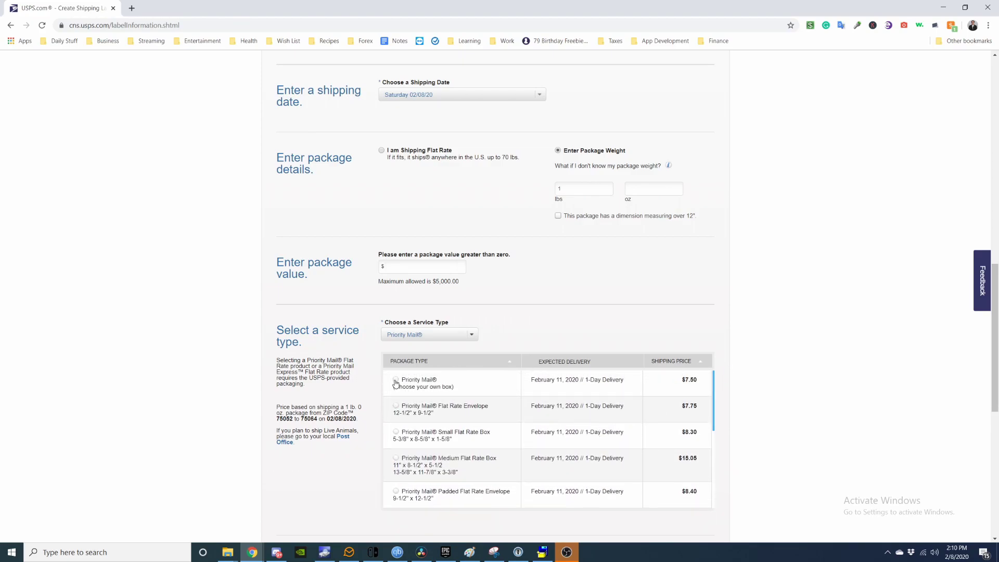
left_click(466, 335)
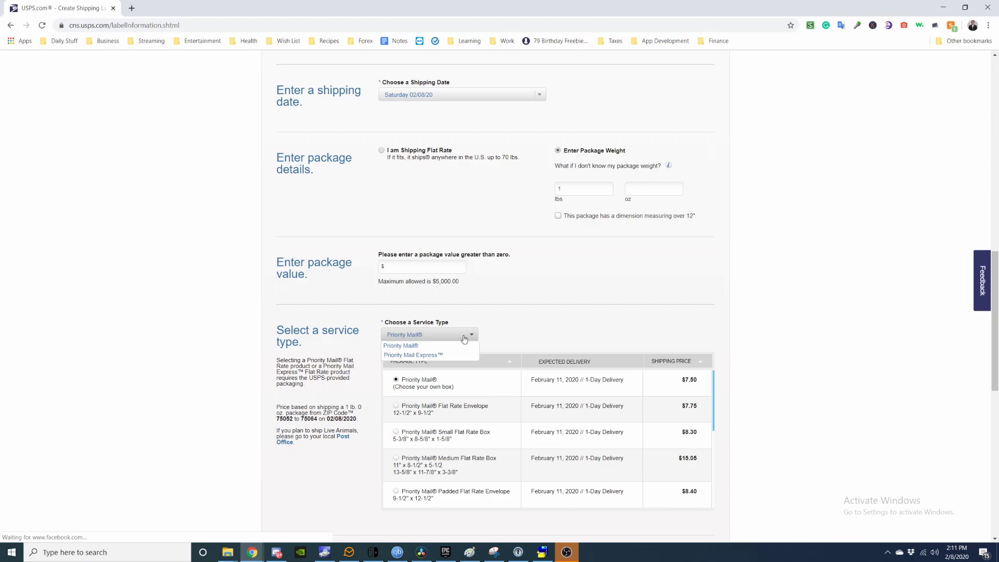
left_click(546, 333)
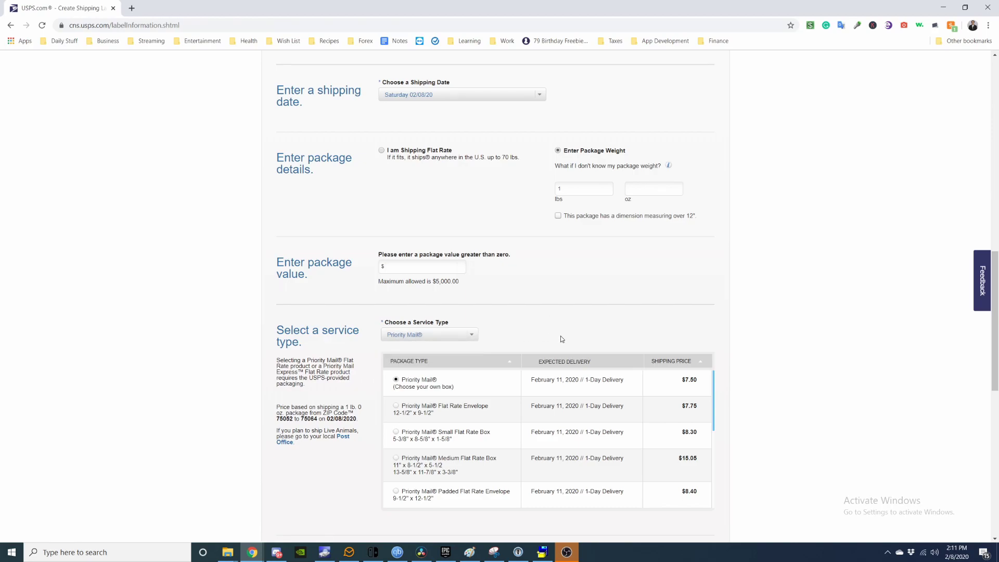
scroll(680, 319, "down", 1)
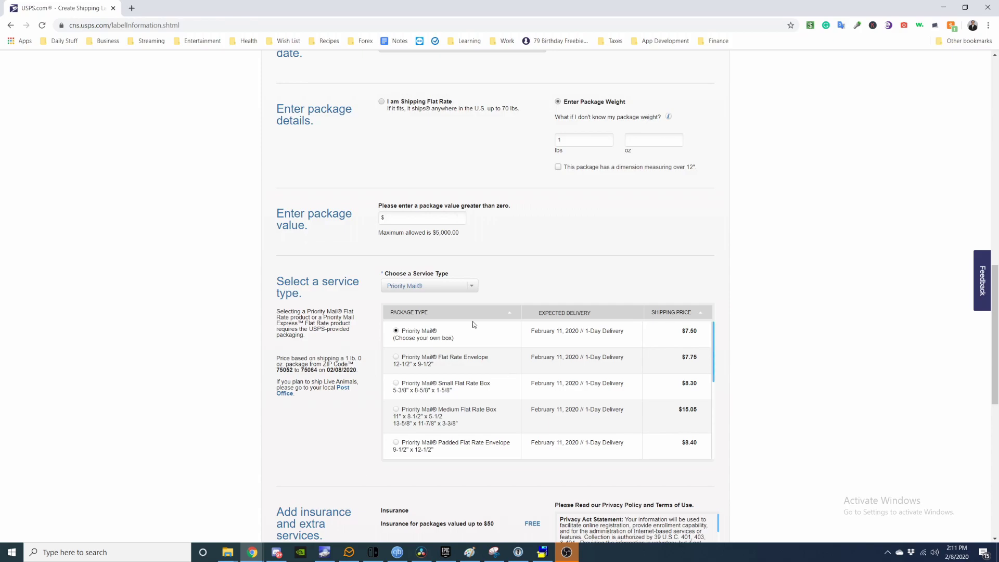
scroll(373, 388, "down", 4)
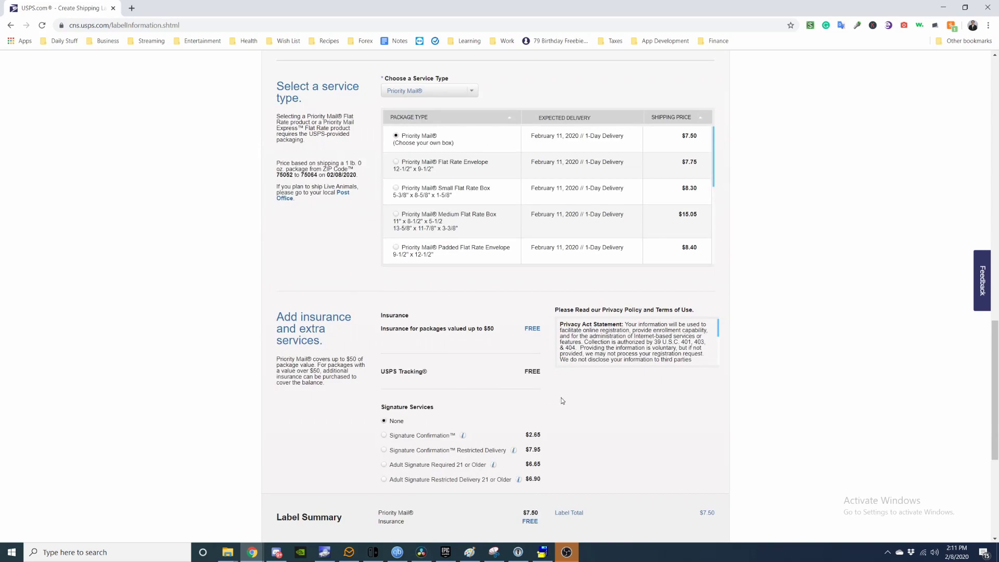
scroll(560, 398, "down", 1)
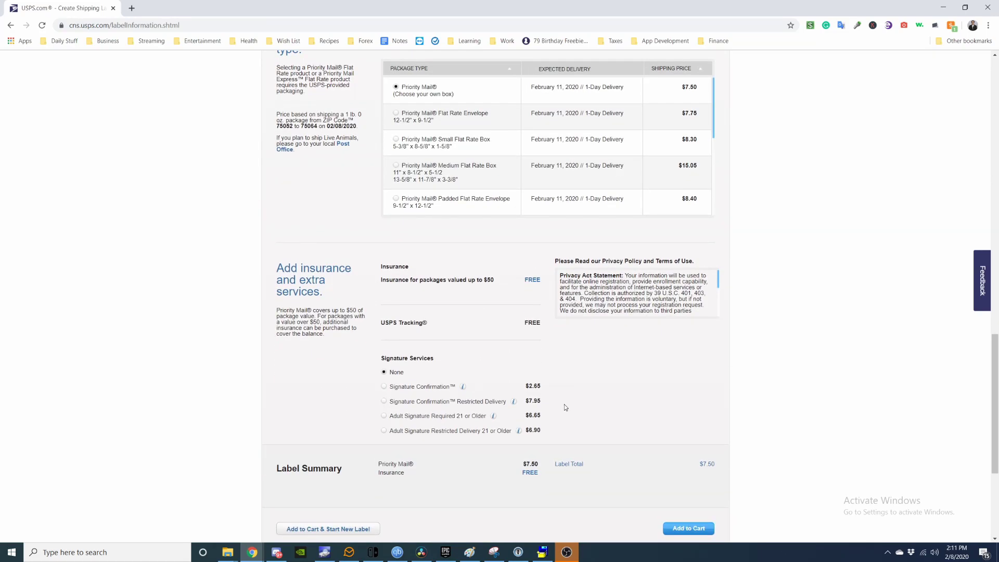
scroll(598, 378, "down", 1)
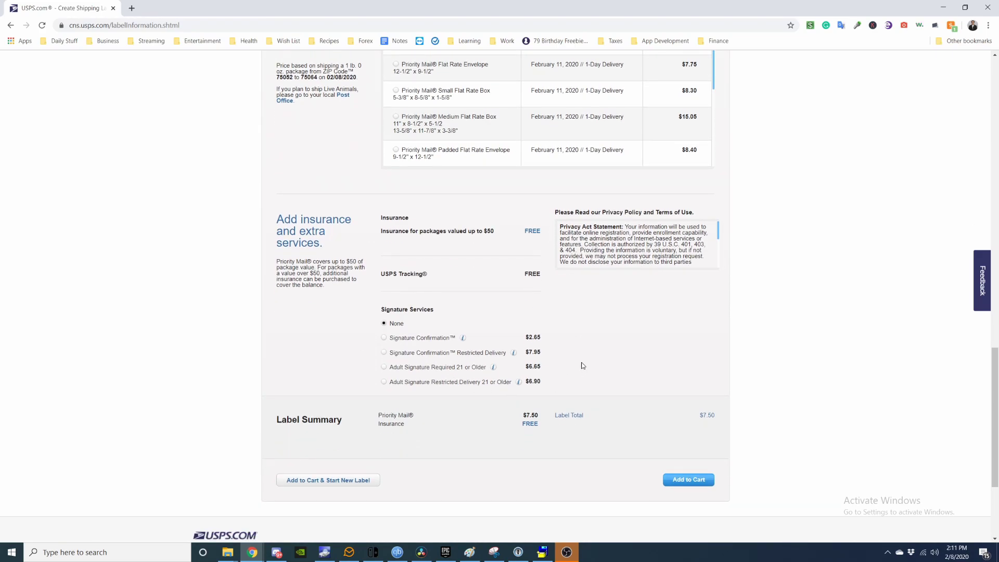
Add the $7.50 Priority Mail label to the shipping cart
left_click(690, 480)
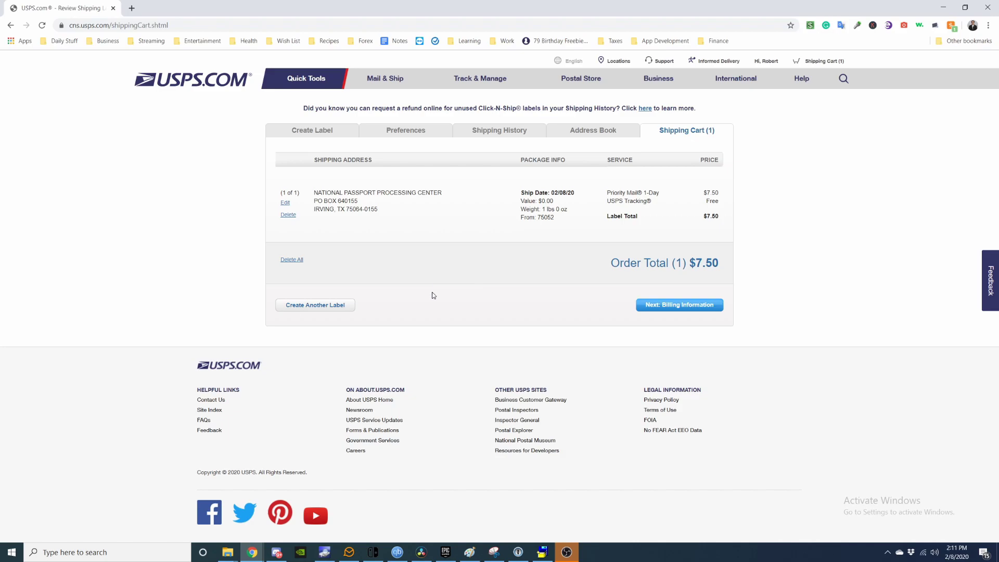
Proceed from the cart to billing and pay for the $7.50 label
left_click(673, 308)
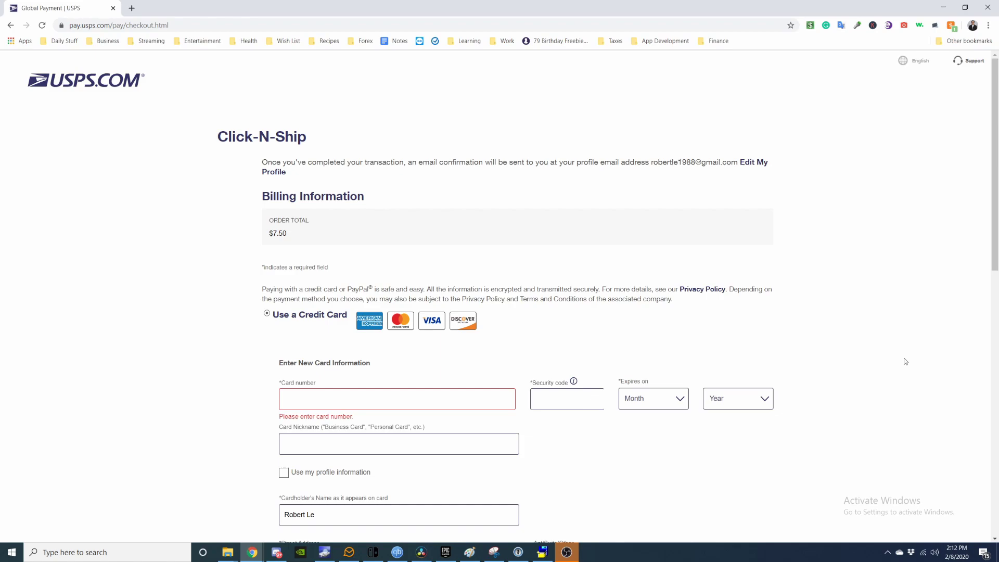
scroll(854, 385, "down", 15)
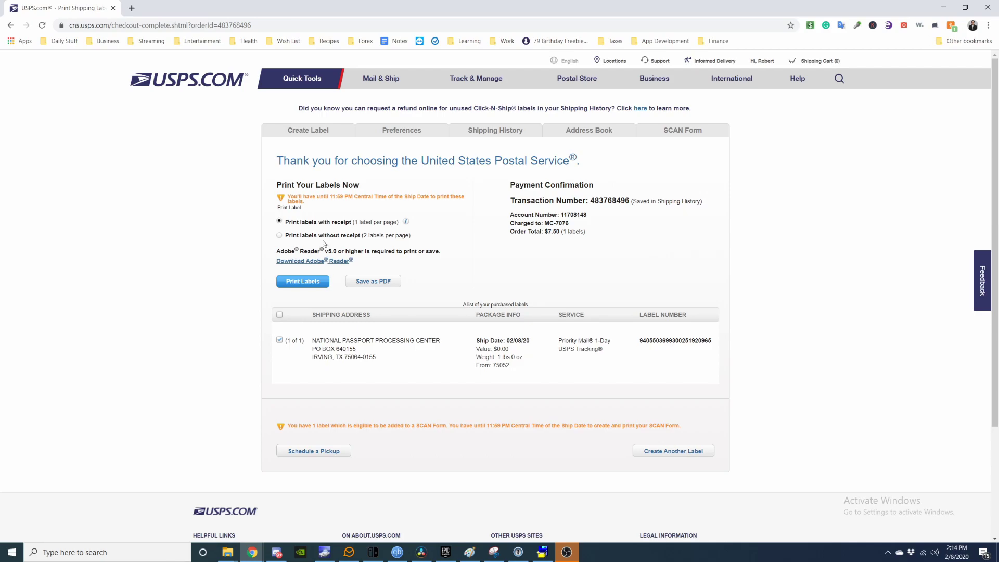
Choose printing labels without receipt, two labels per page
left_click(280, 236)
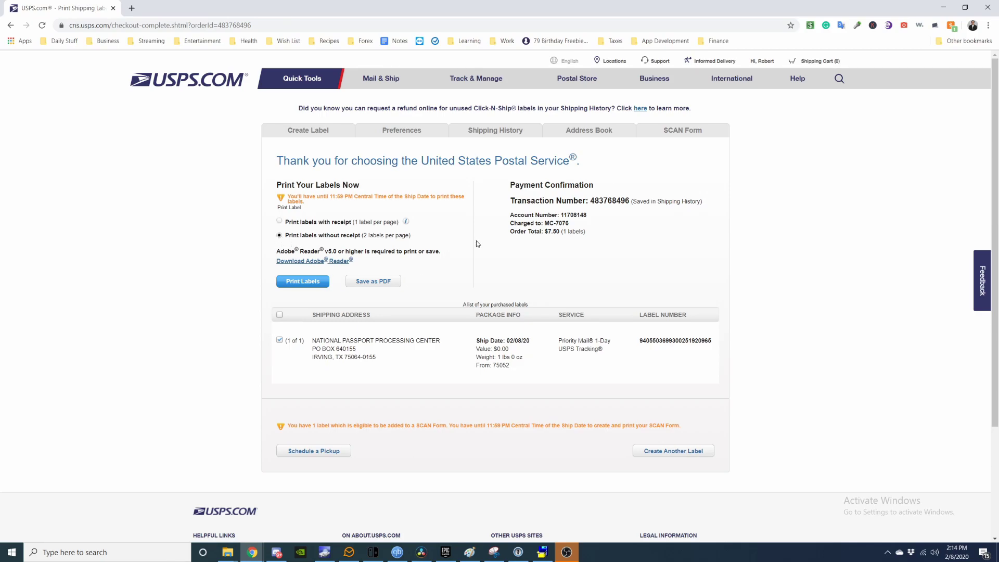